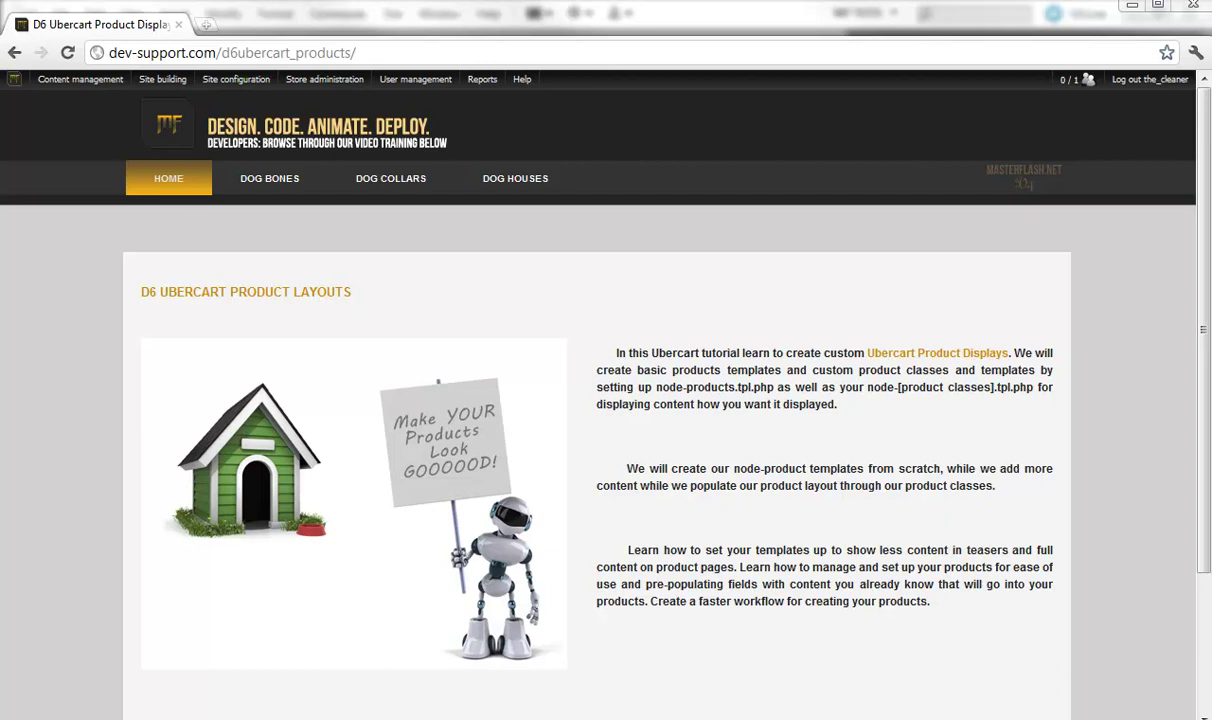
Step: View the downloaded Drupal and module archives in the z_downloads folder and return to the website
key(alt+Tab)
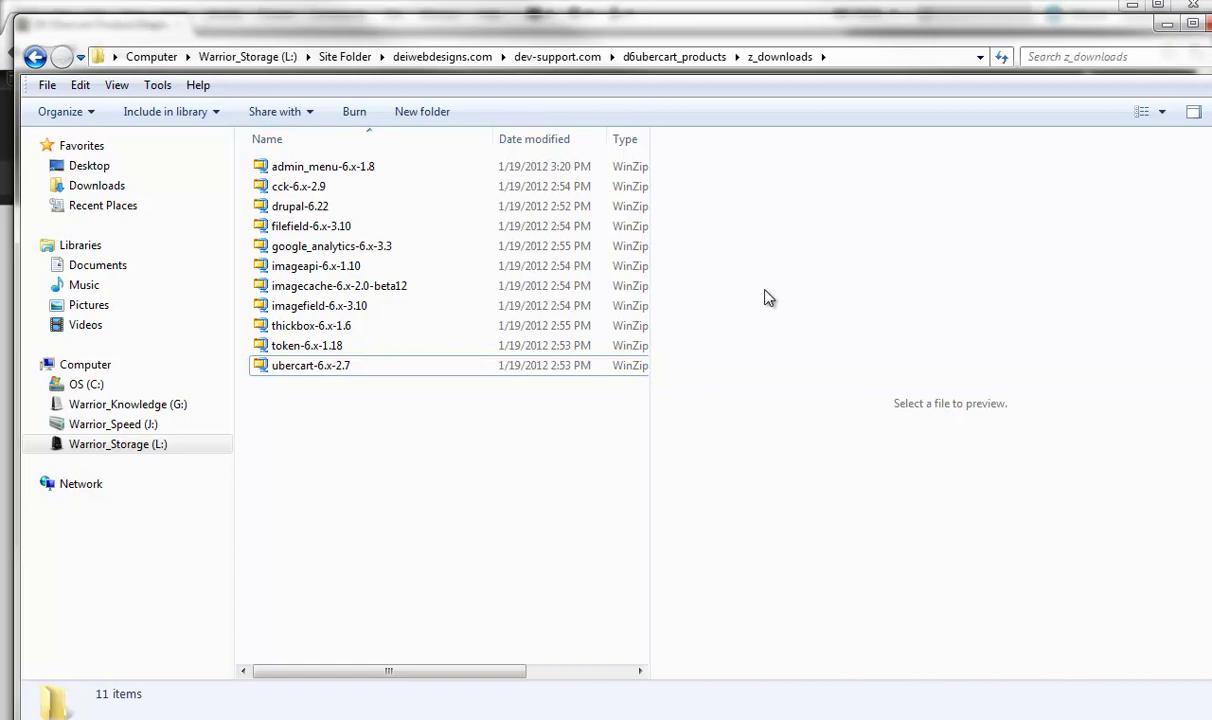
key(alt+Tab)
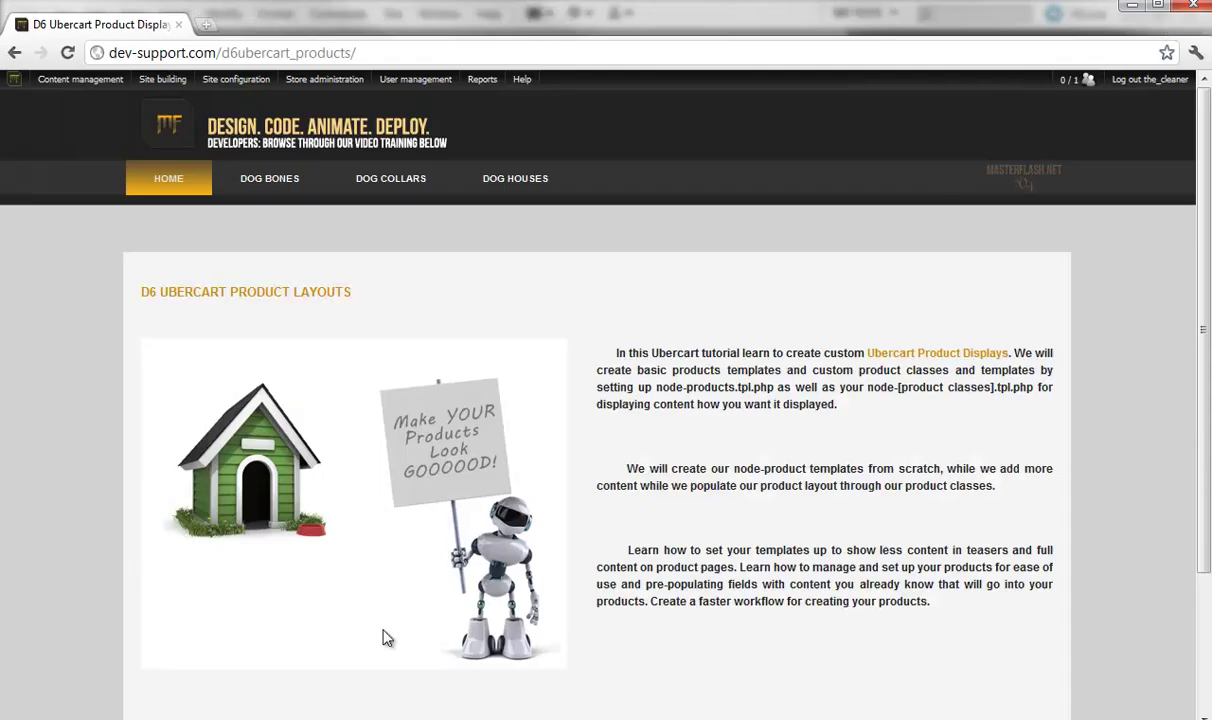
Step: Switch to Dreamweaver and expand the sites/all/themes folder and its mf_2012 theme in the local files
key(alt+Tab)
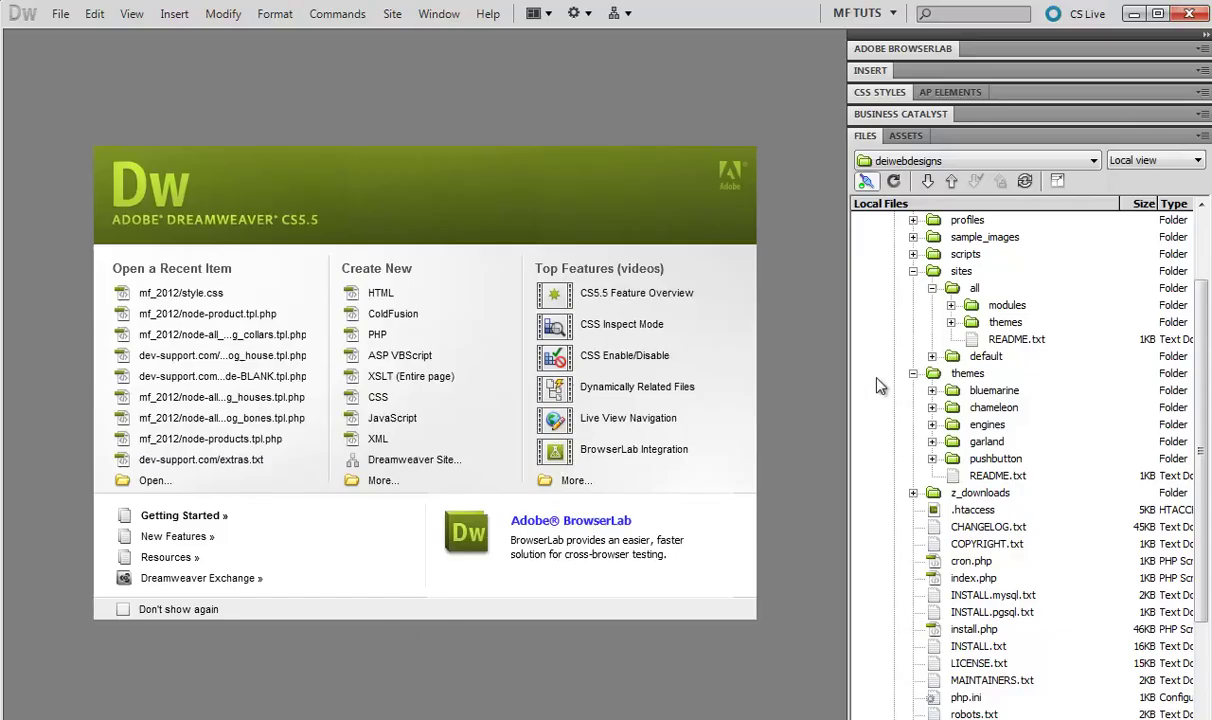
click(951, 322)
click(970, 339)
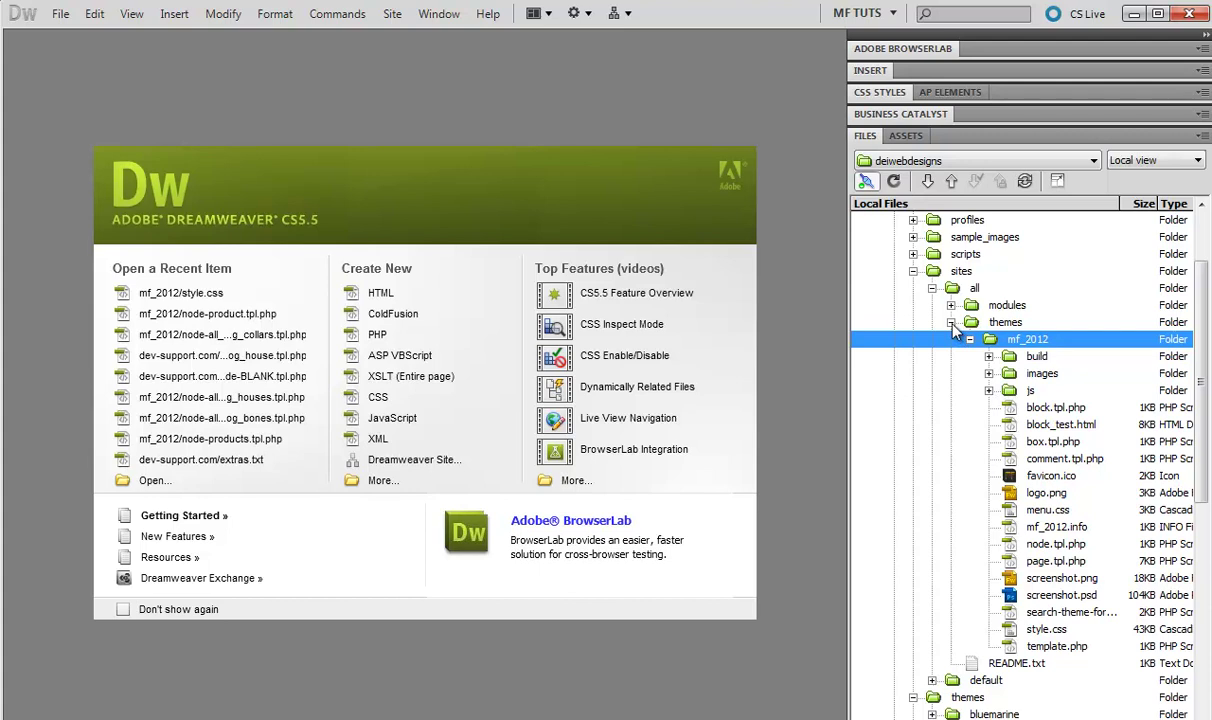
Step: Check the core themes folder, briefly expanding and collapsing garland, and return to the mf_2012 theme files
scroll(952, 323, down, 7)
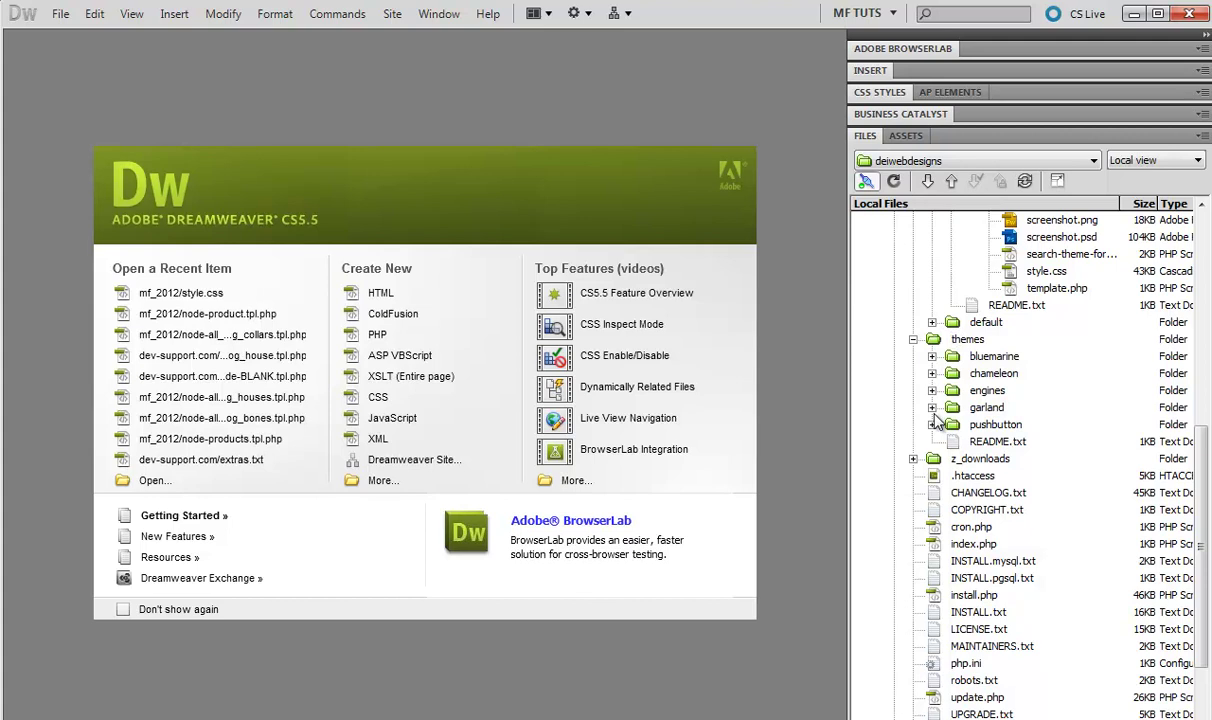
click(932, 408)
click(932, 408)
scroll(932, 415, up, 7)
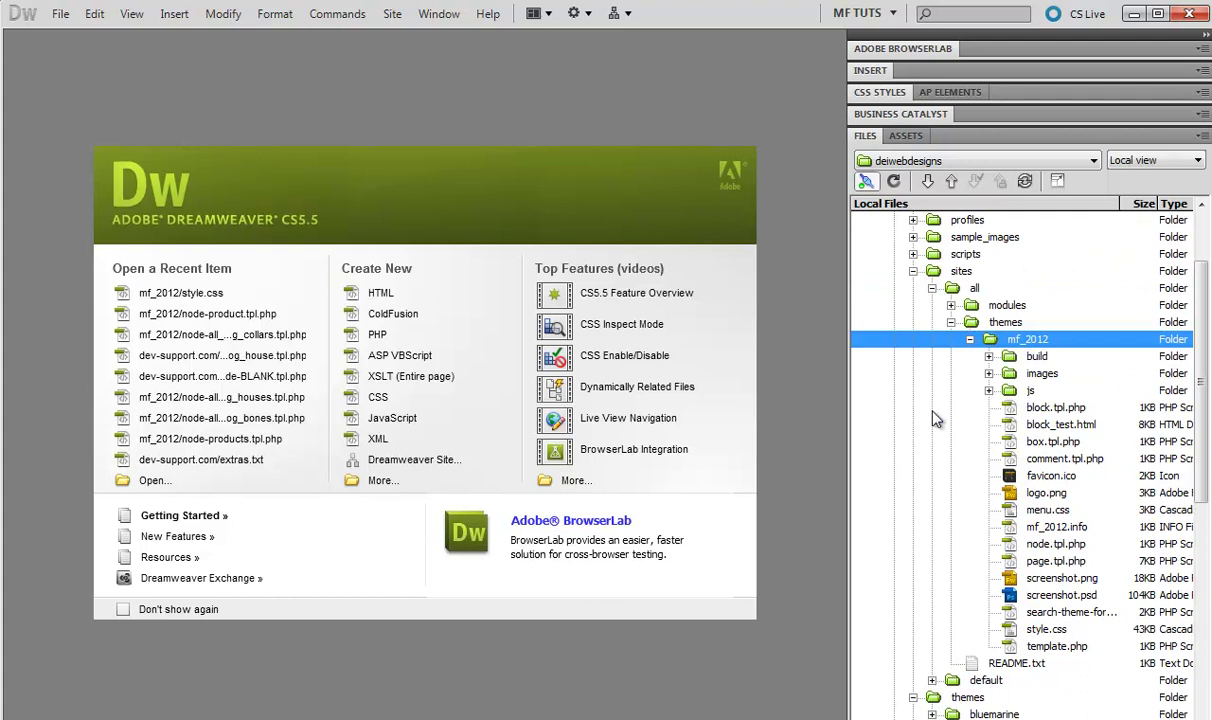
scroll(966, 340, down, 1)
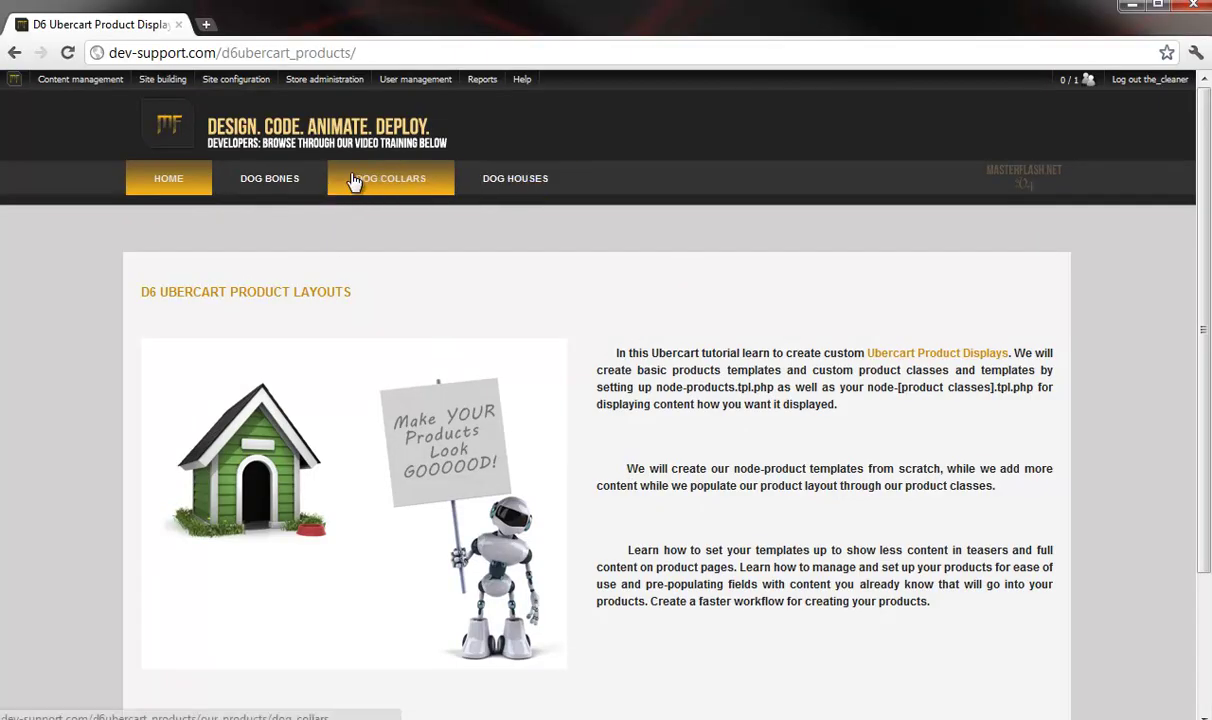
Step: Switch to the website in Chrome, open the Dog Bones page and browse its enlarged product images before closing the viewer
click(290, 176)
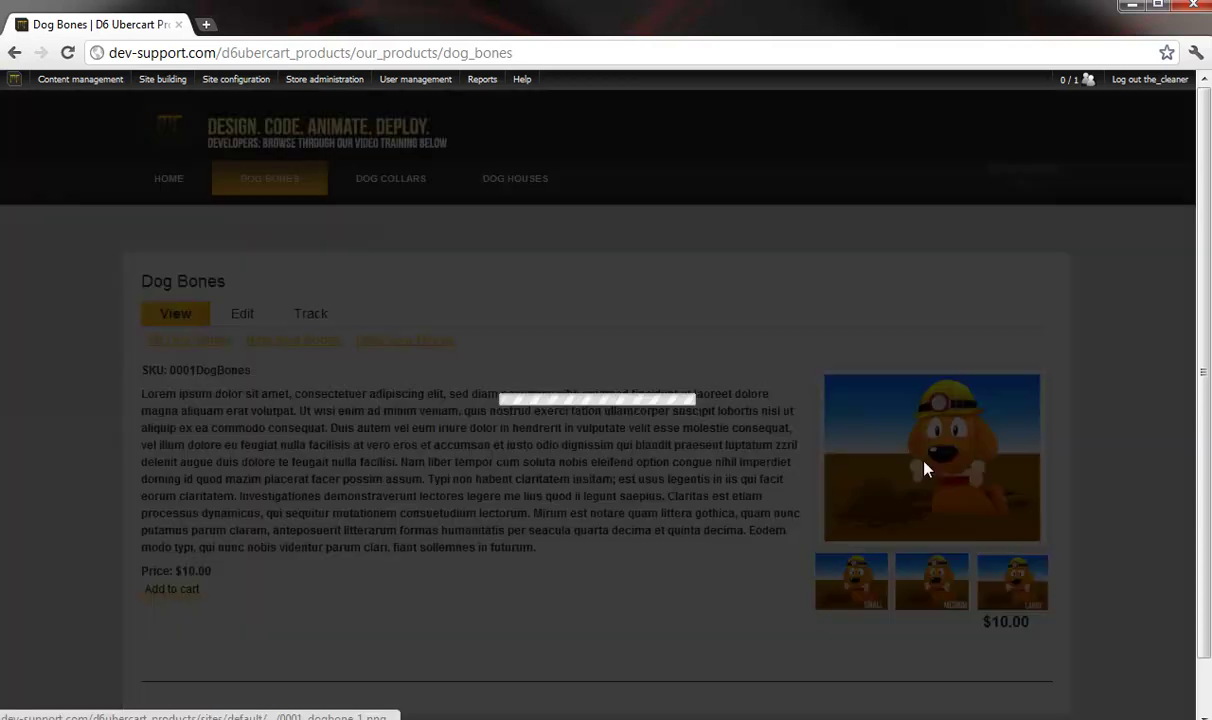
click(925, 468)
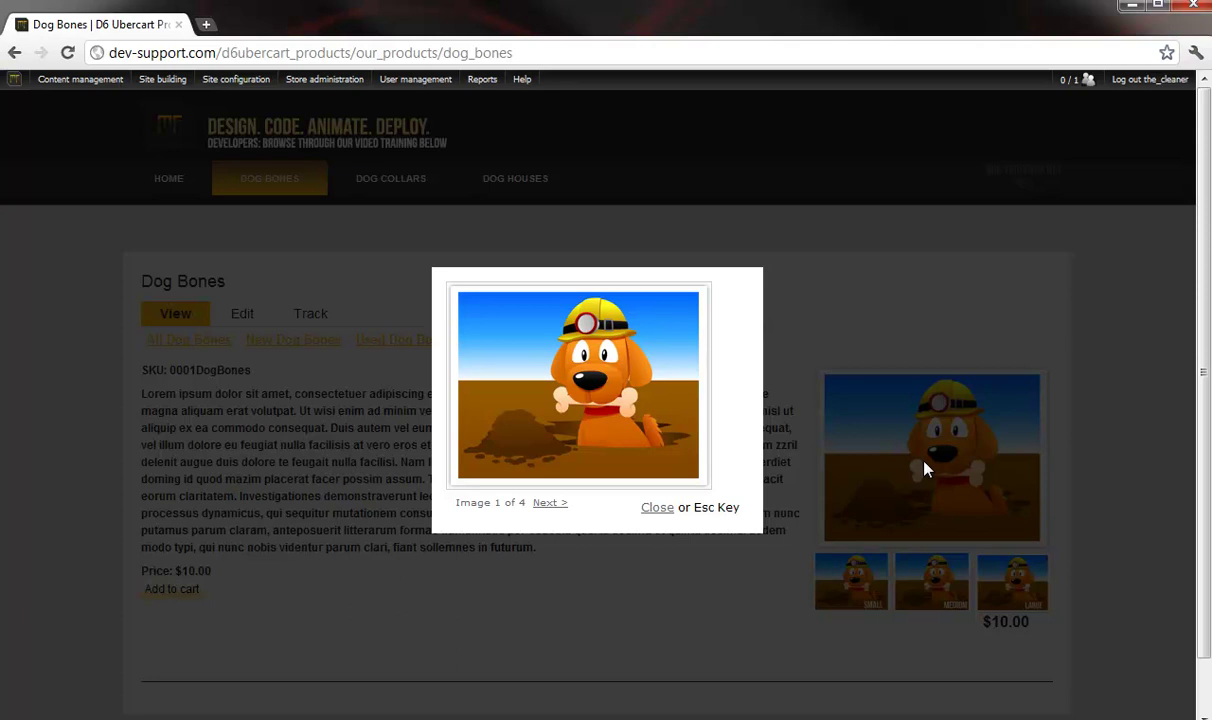
click(593, 382)
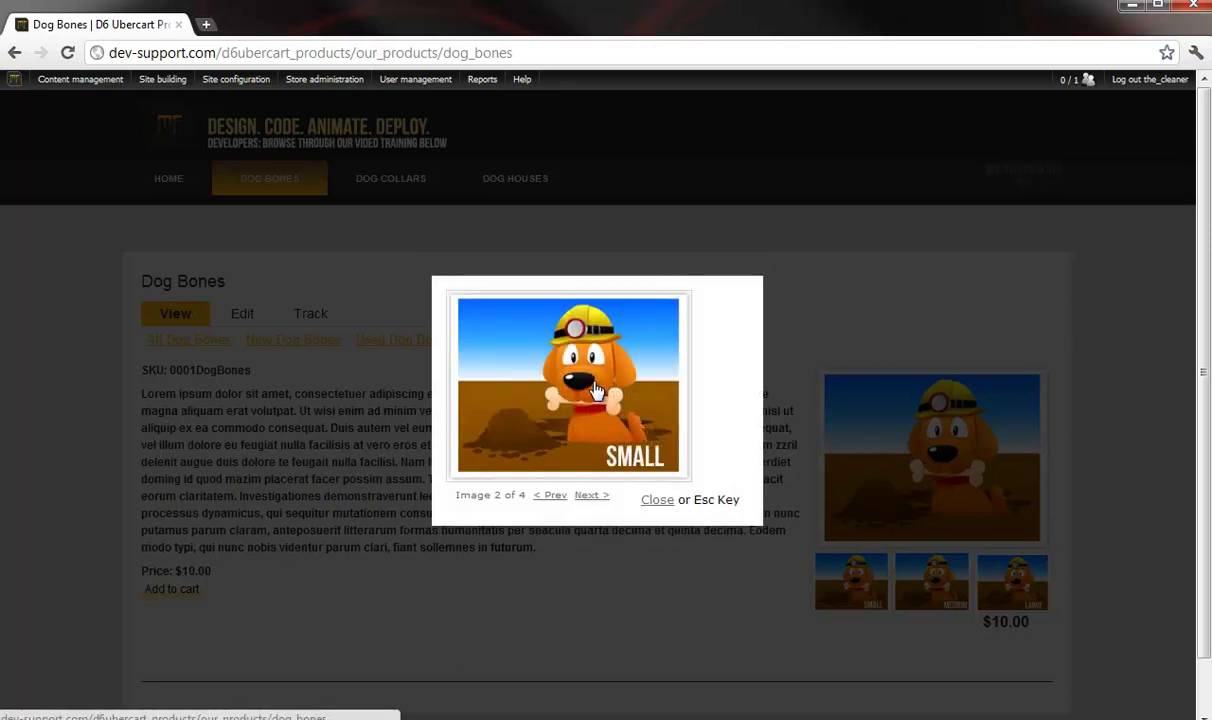
click(591, 393)
click(560, 385)
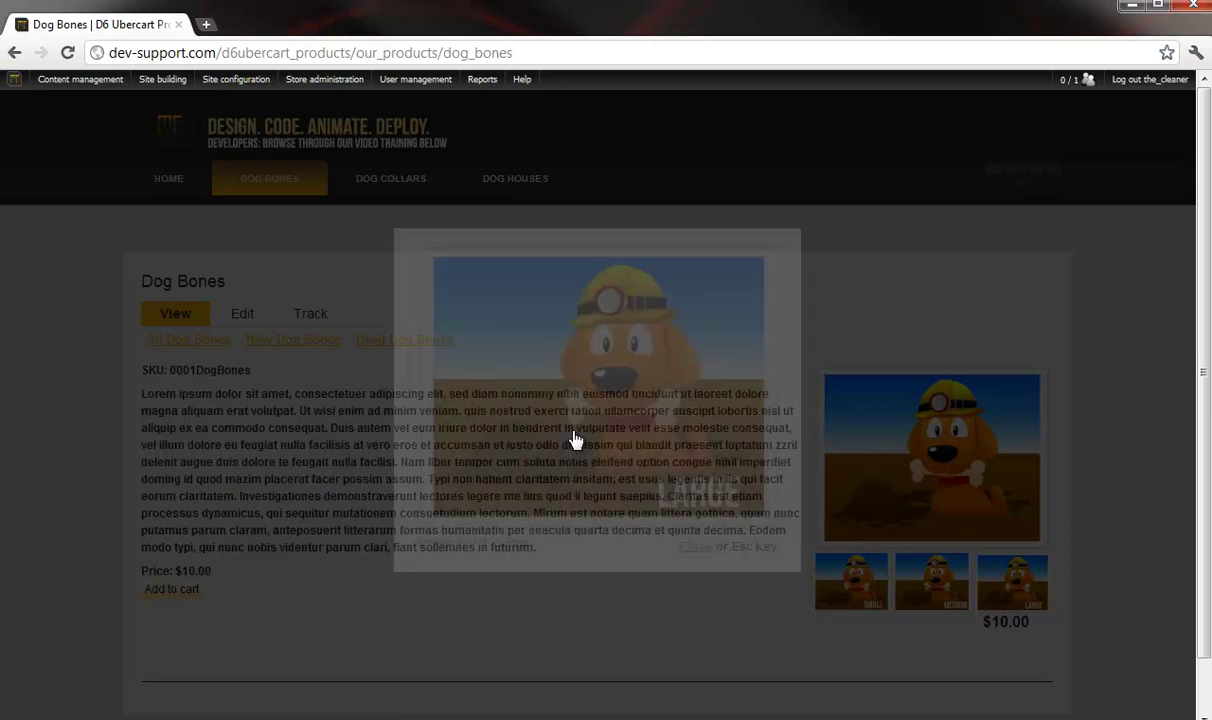
click(617, 417)
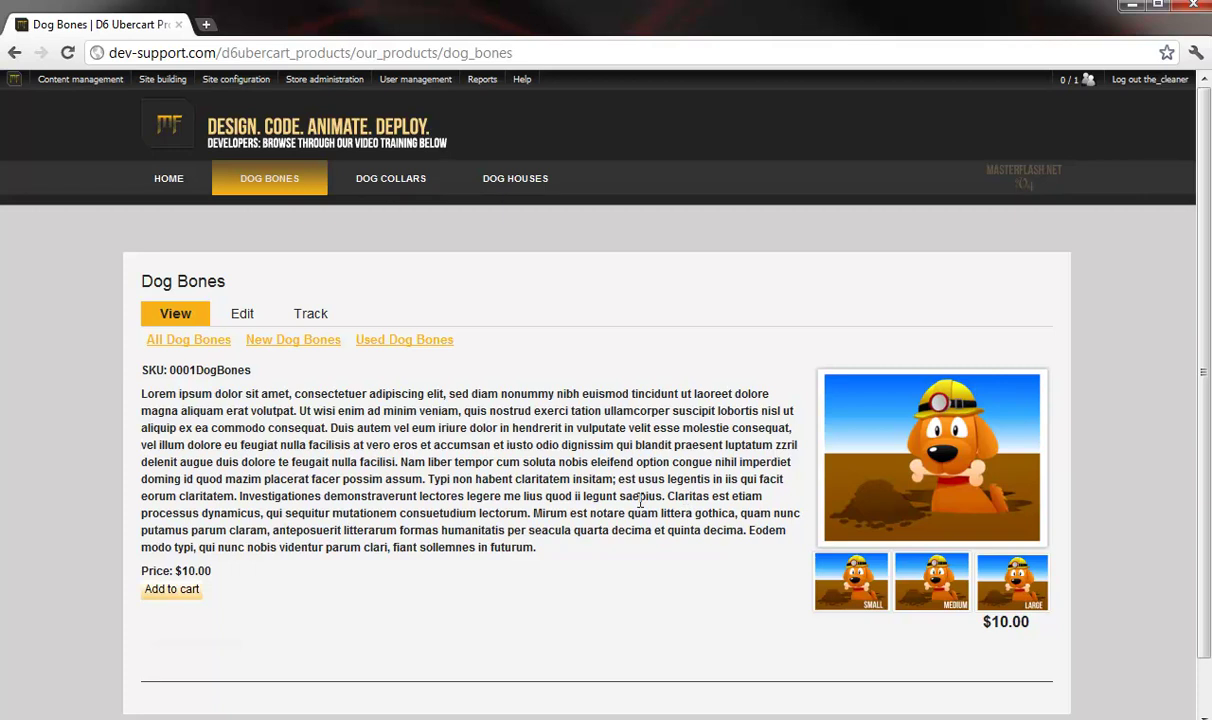
Step: Examine the description, price and SKU on the Dog Bones product page
drag(606, 577, 140, 398)
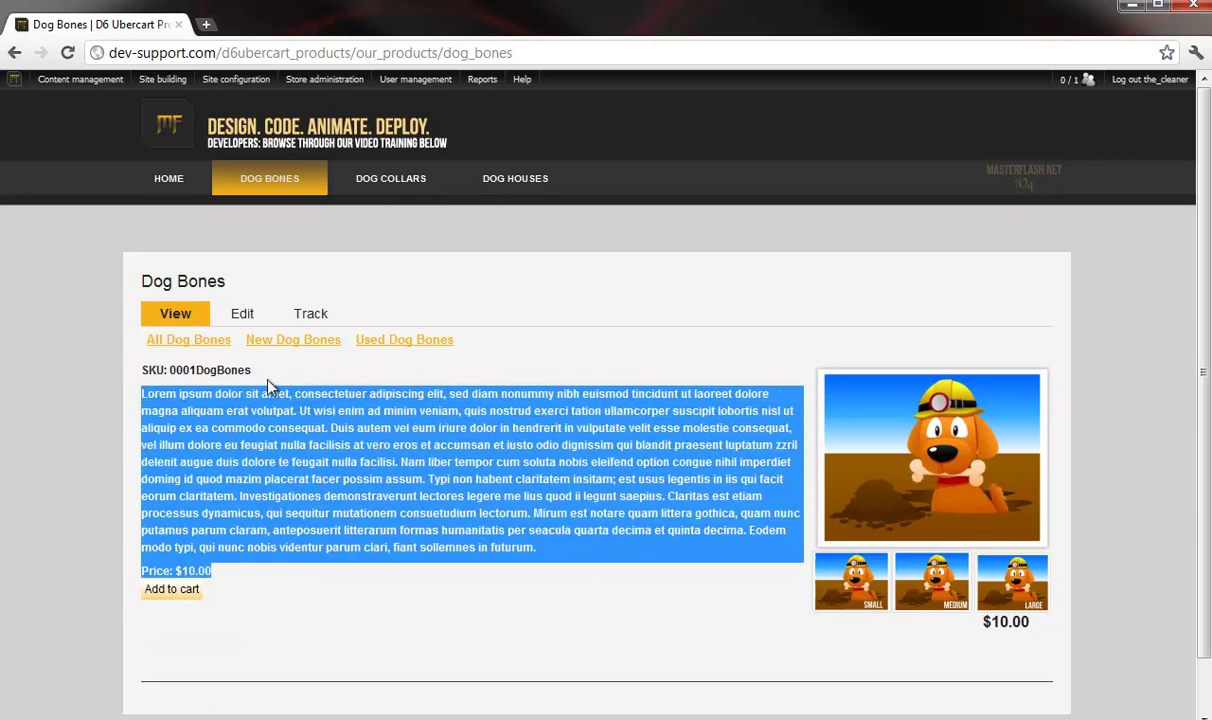
drag(256, 369, 138, 352)
click(480, 398)
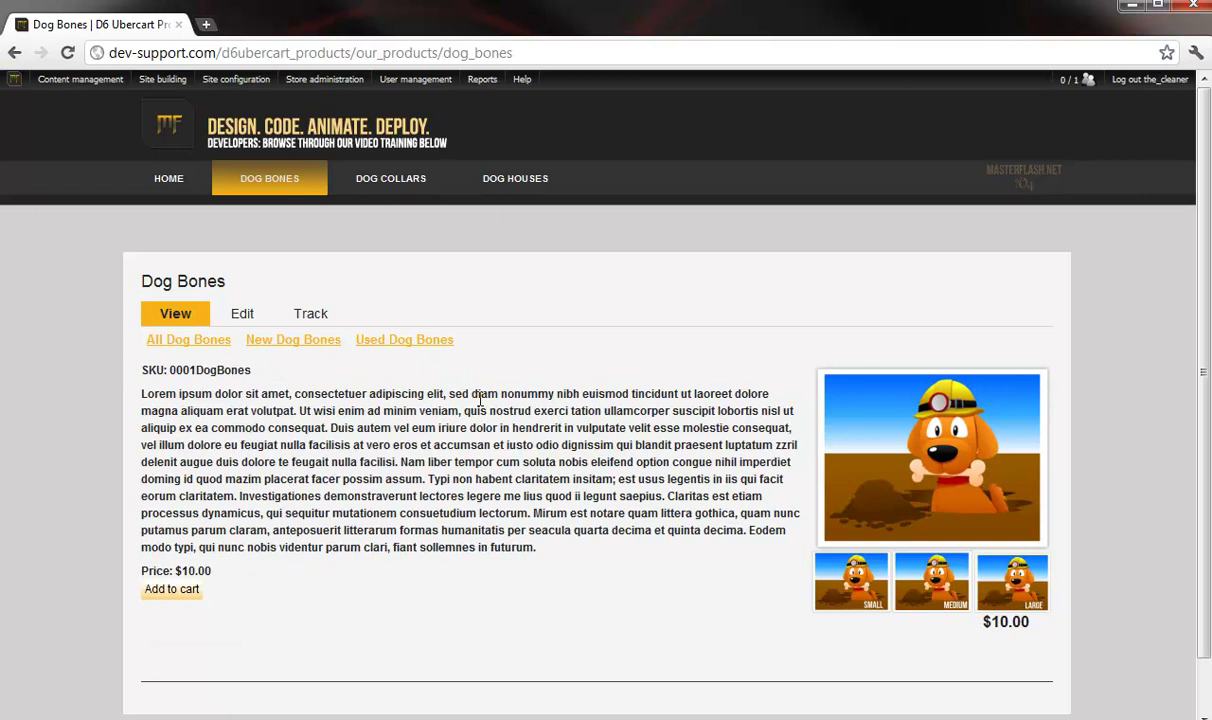
Step: Open the Dog Collars page and examine its All, New and Used Dog Collars taxonomy links
click(390, 178)
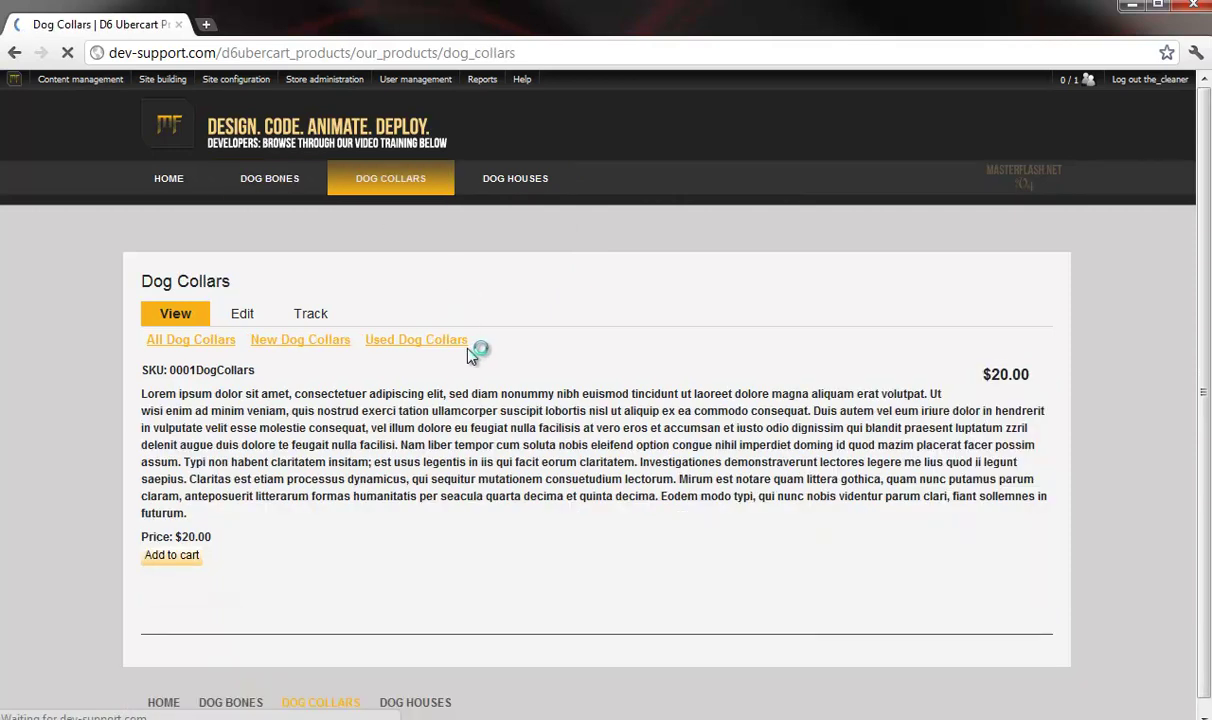
drag(505, 344, 128, 310)
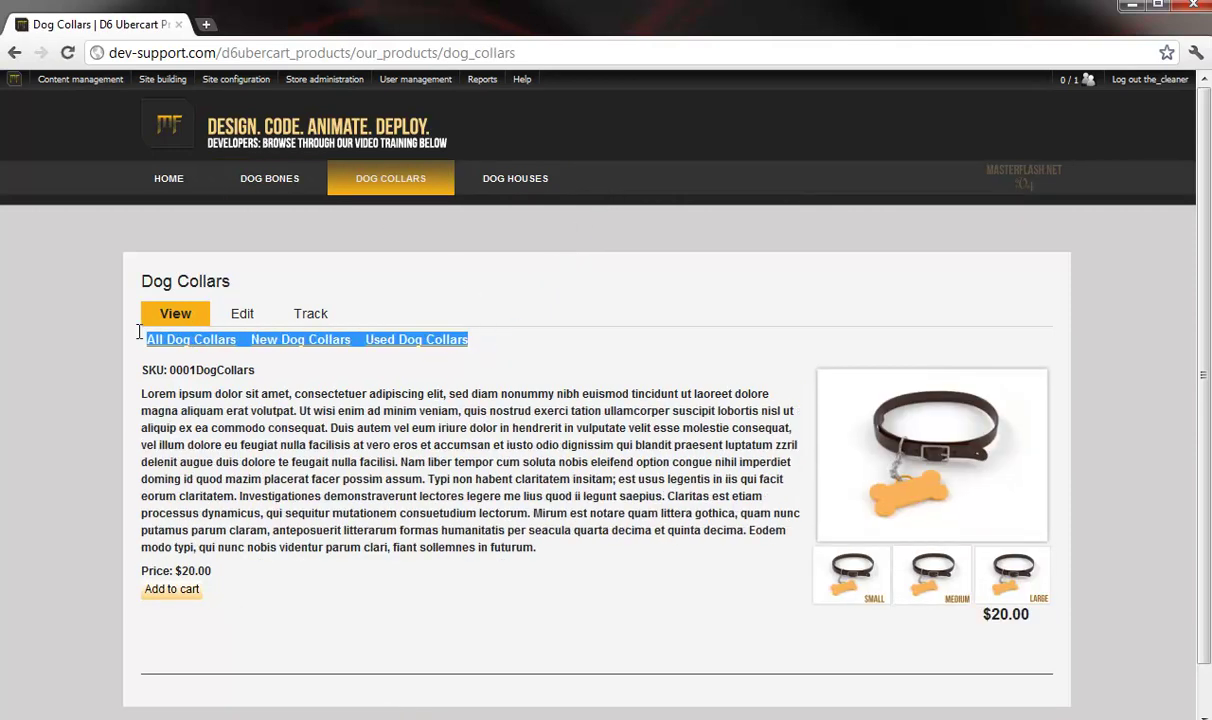
click(246, 398)
Step: Open the Taxonomy administration page to review the site's vocabularies
mouse_move(75, 80)
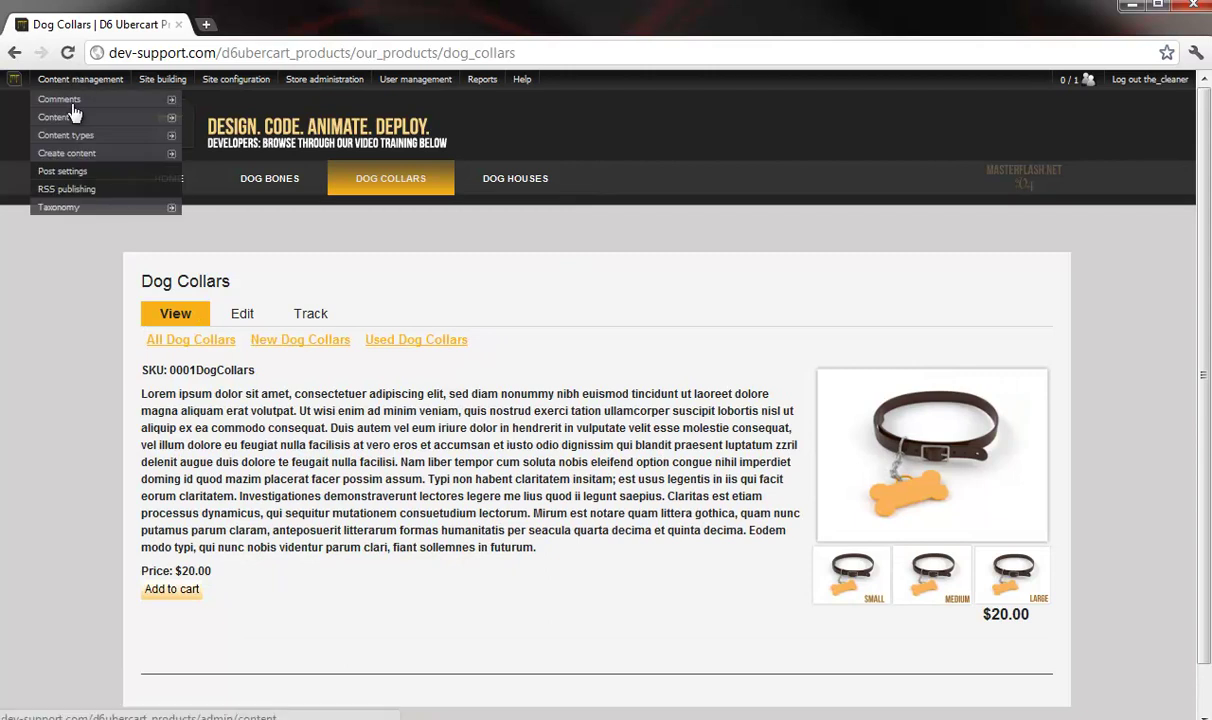
click(76, 204)
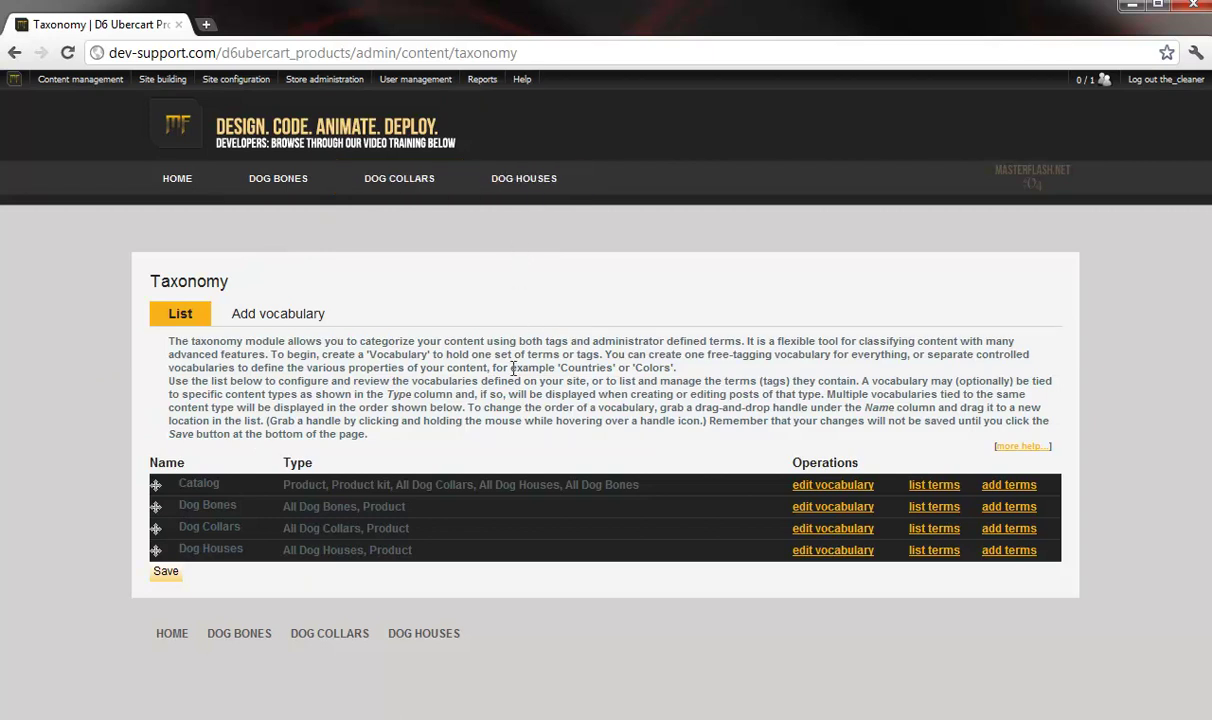
Step: Open the store's product class management page
mouse_move(307, 89)
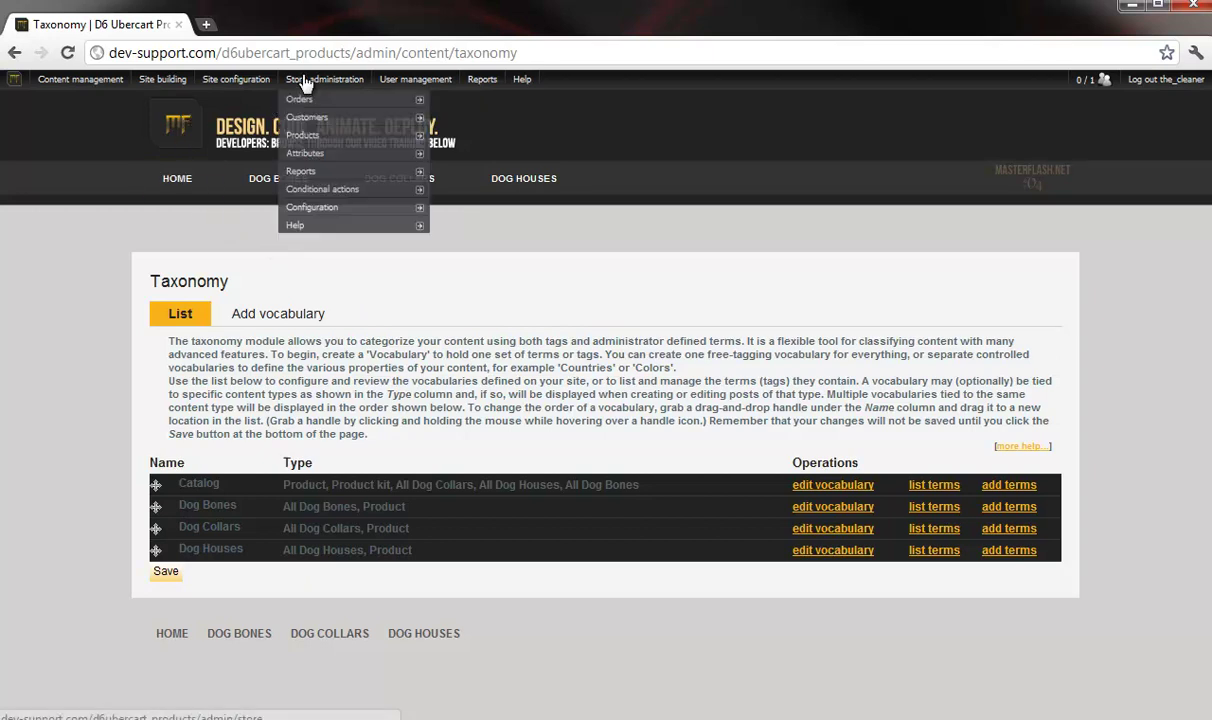
mouse_move(300, 135)
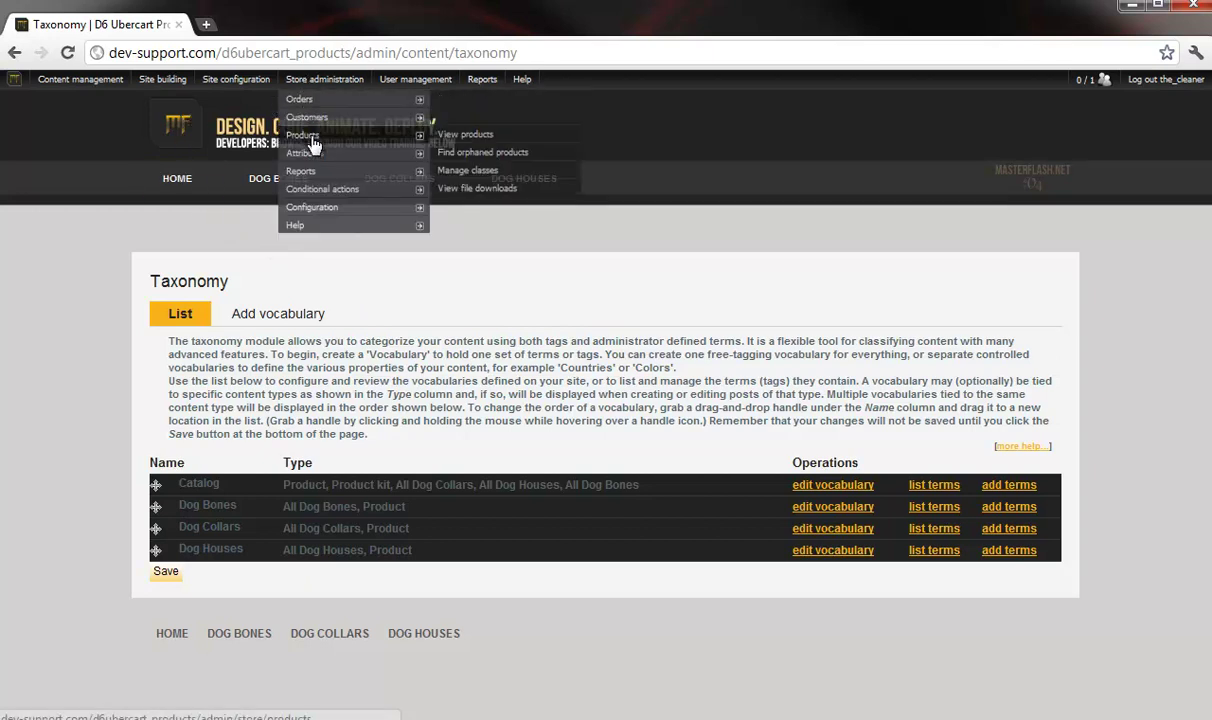
click(478, 174)
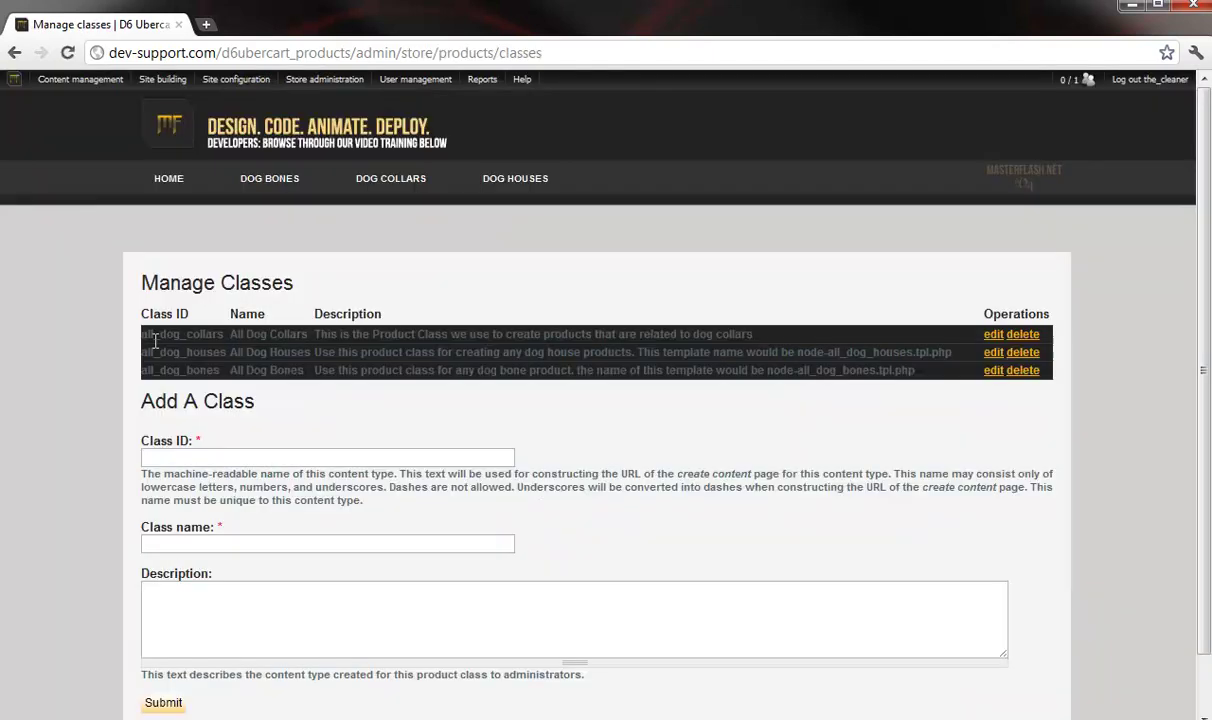
Step: Examine the class IDs of the dog collars, dog houses and dog bones product classes
drag(224, 334, 142, 352)
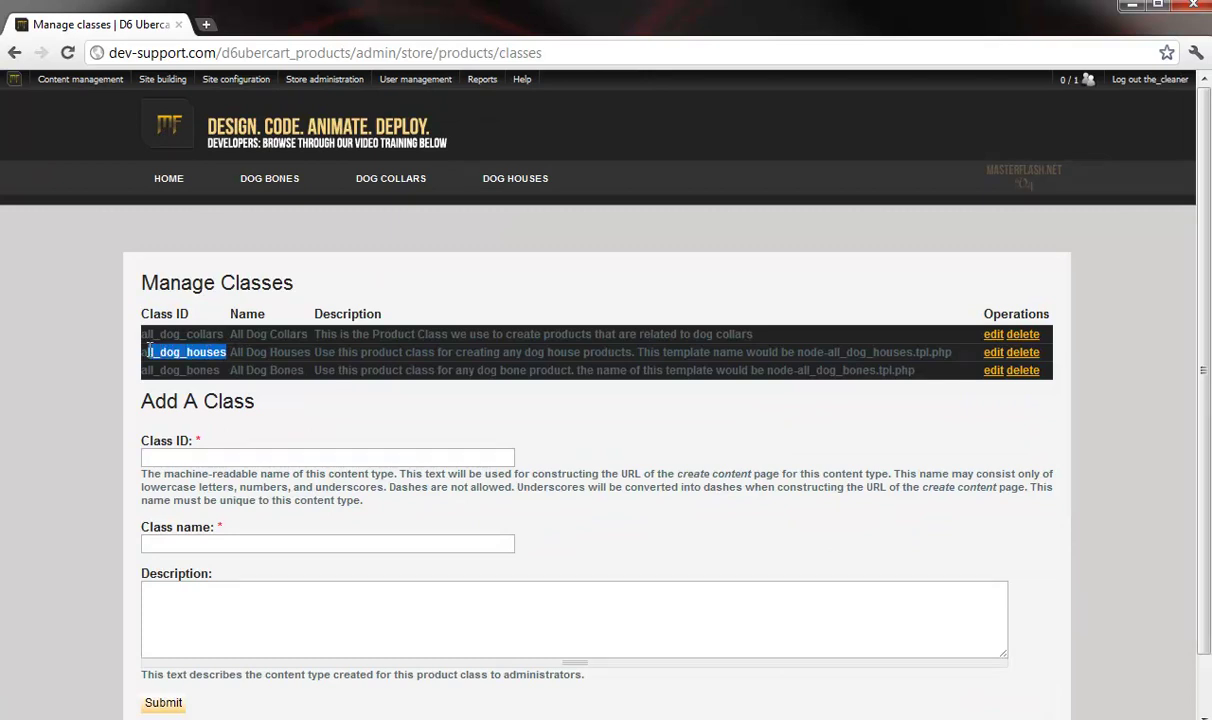
drag(220, 370, 148, 367)
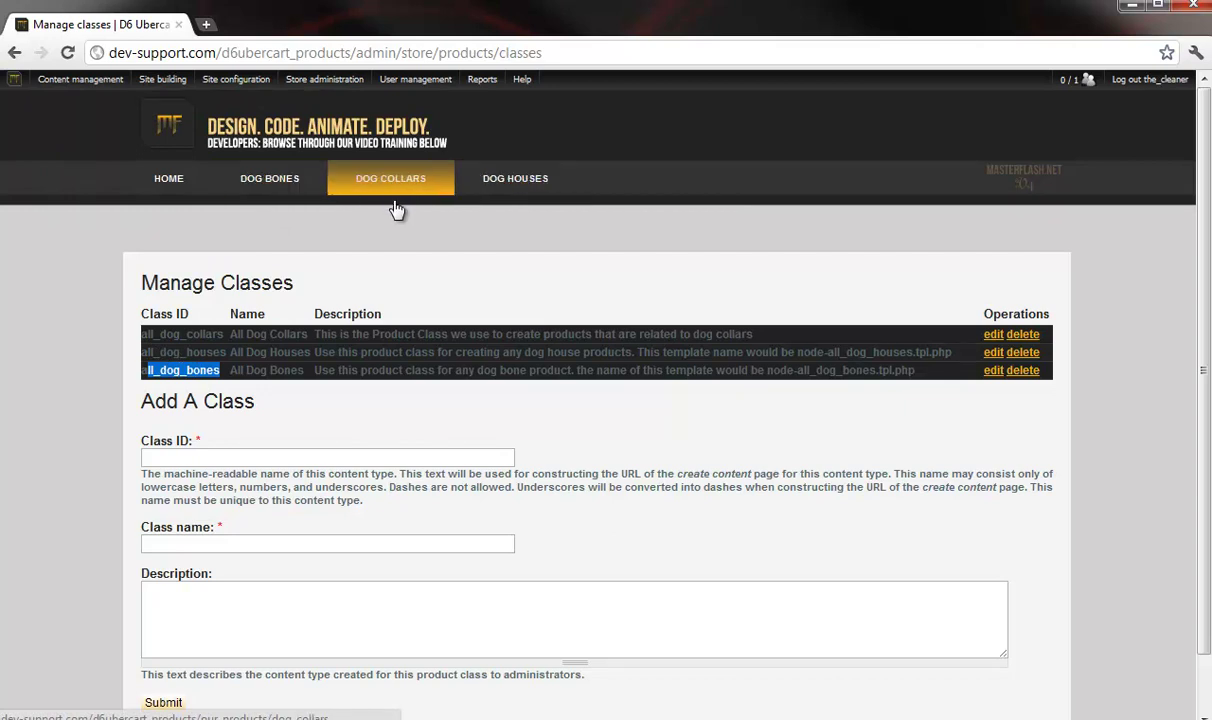
click(270, 220)
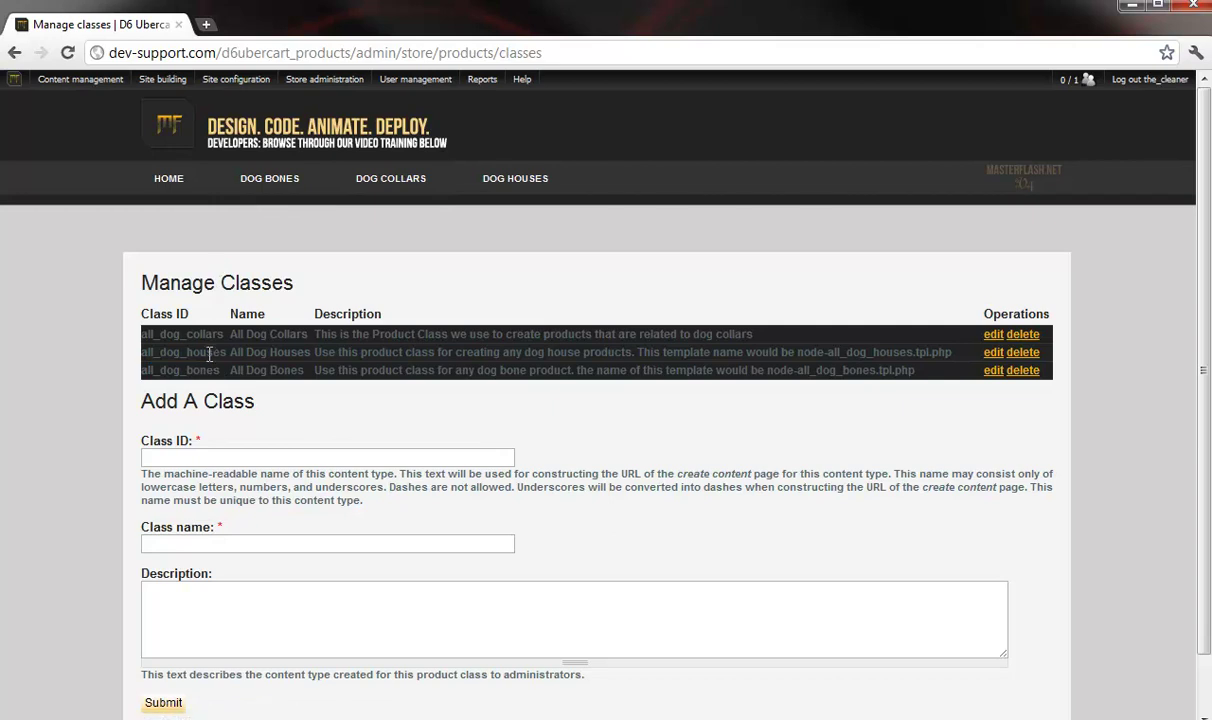
drag(221, 370, 145, 370)
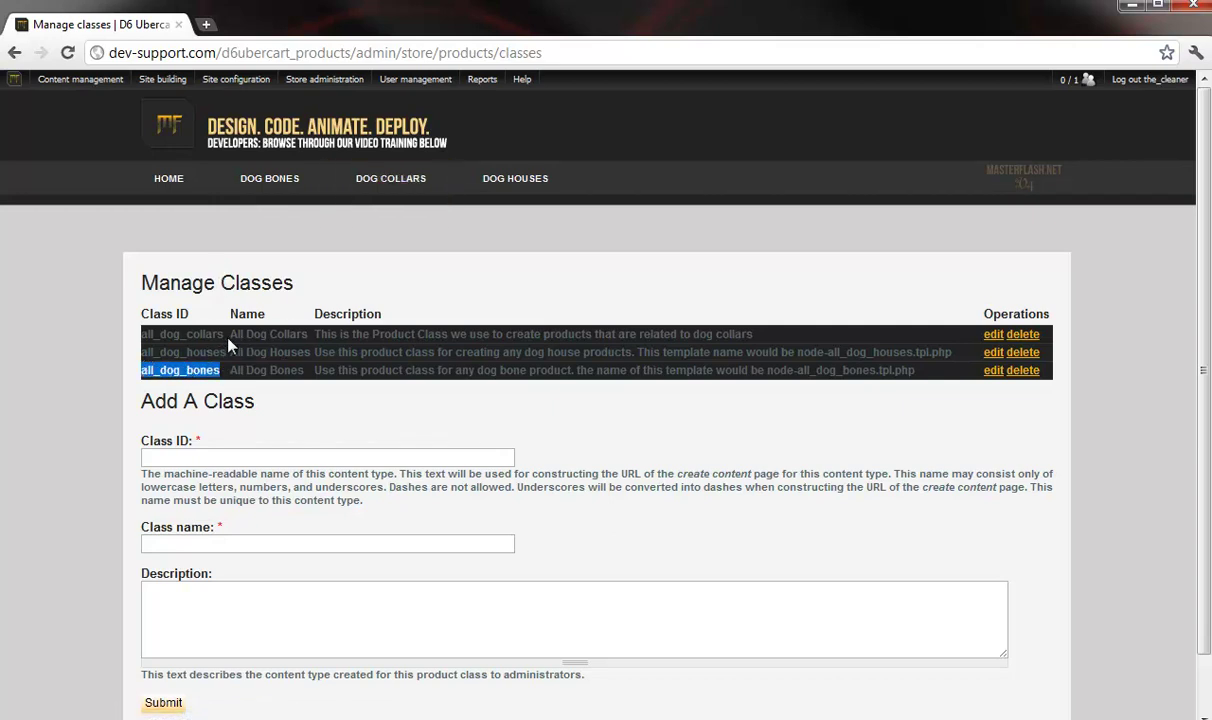
drag(225, 334, 155, 334)
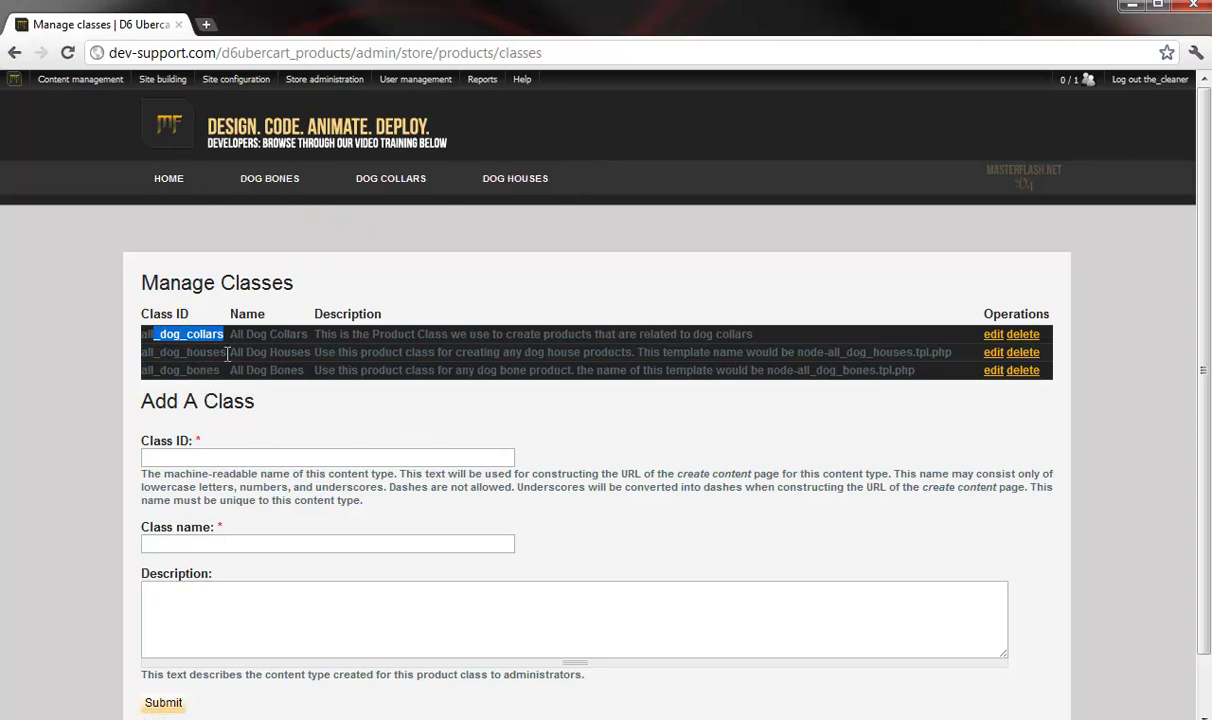
drag(227, 352, 147, 347)
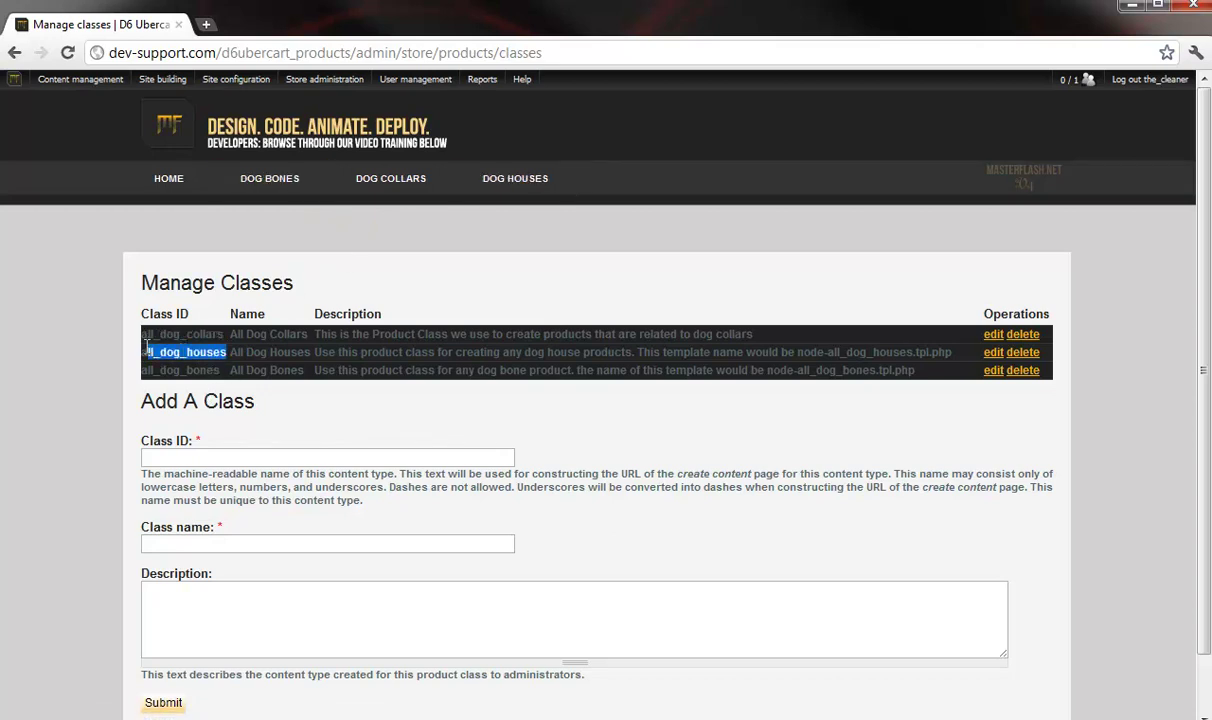
click(222, 277)
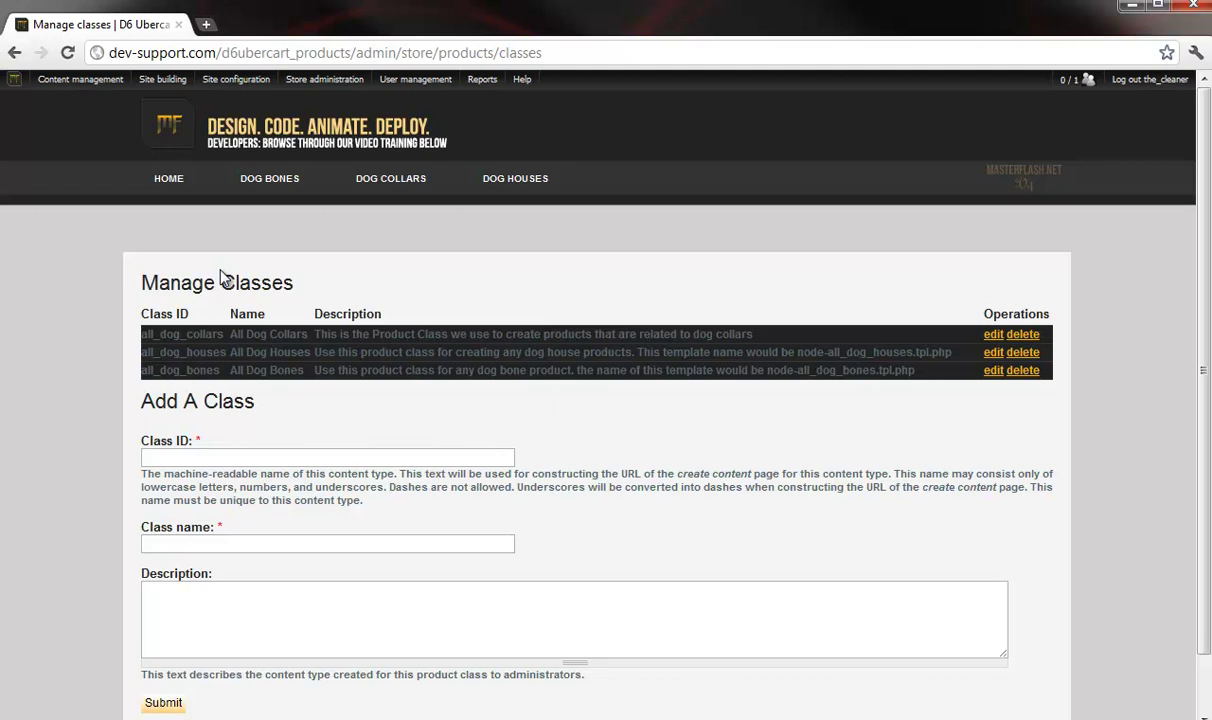
drag(212, 334, 139, 322)
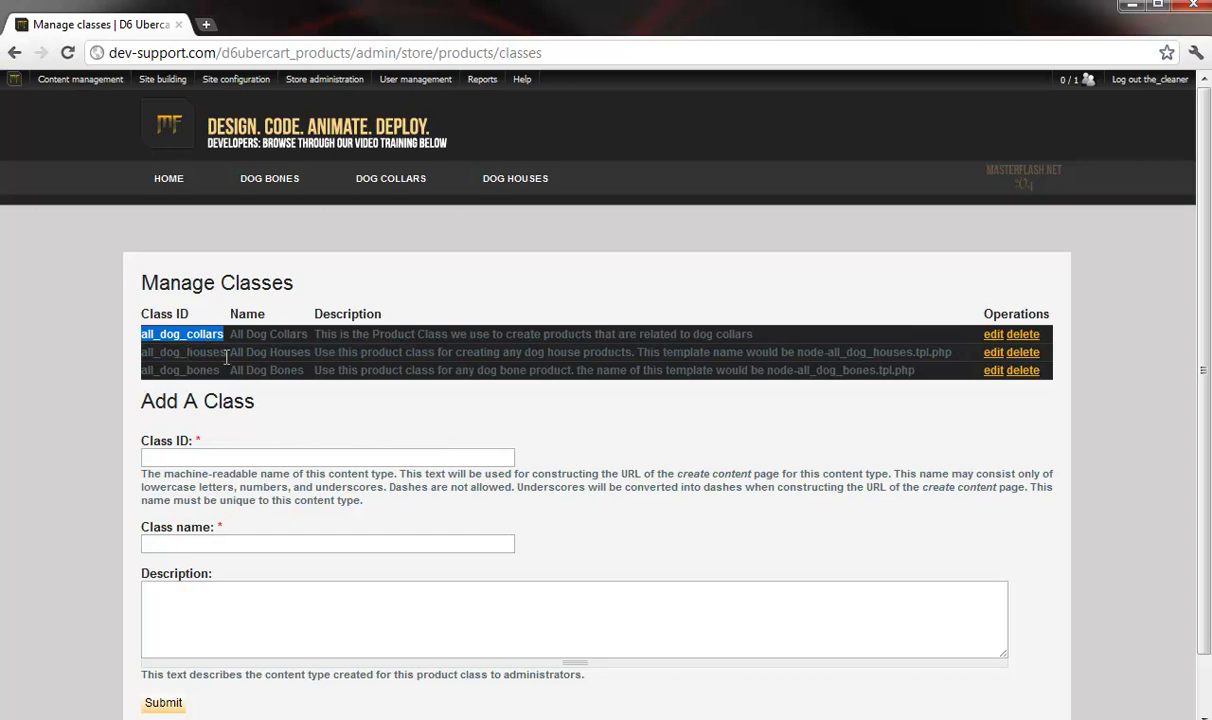
drag(226, 352, 148, 353)
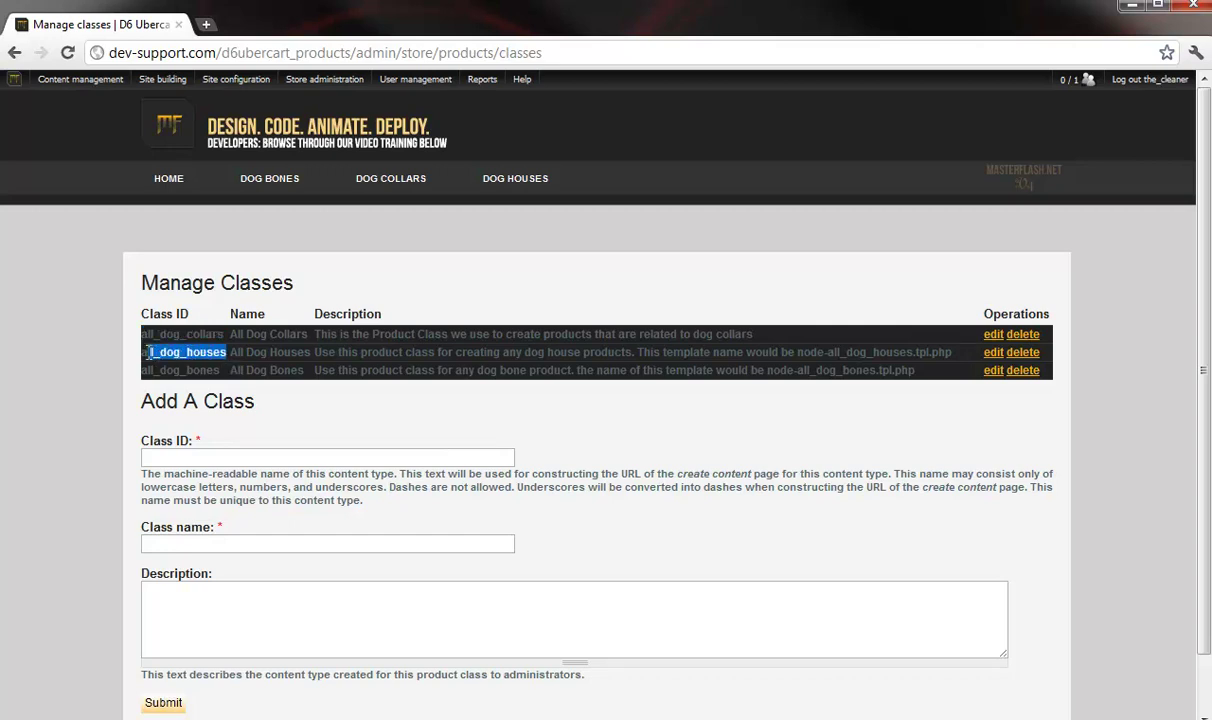
click(222, 376)
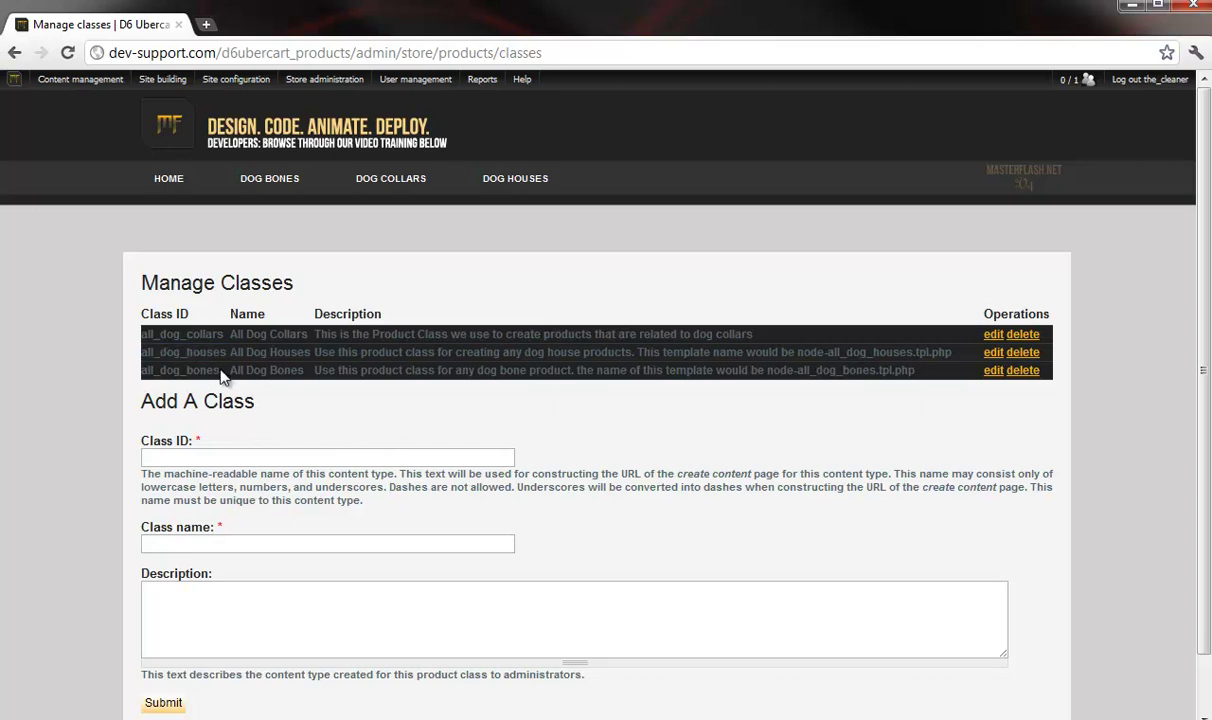